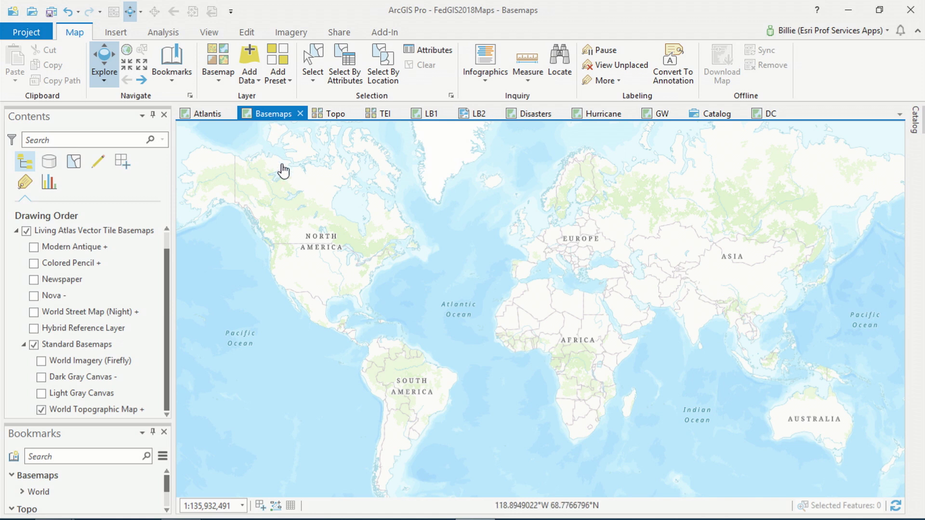
- Zoom to the US, try Light Gray Canvas, World Imagery and Hybrid Reference, ending on World Street Map (Night)
left_click_drag(270, 245, 405, 305)
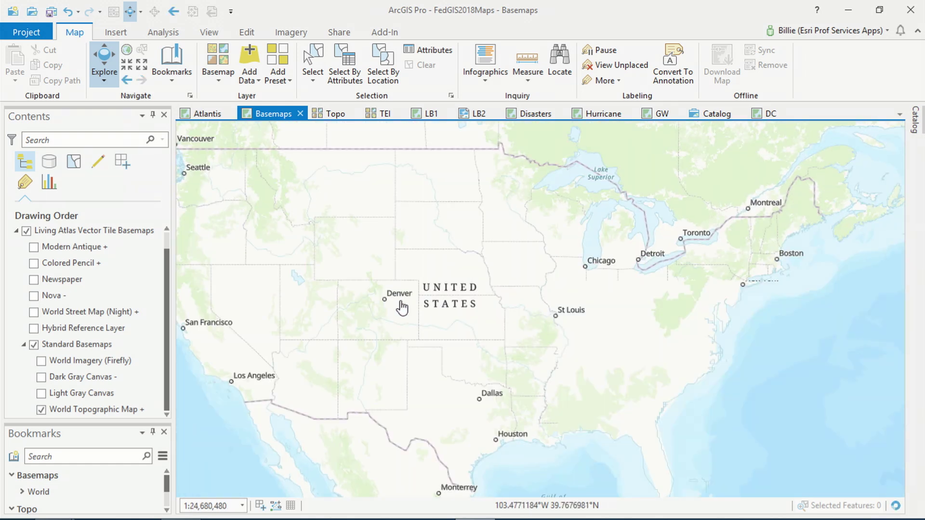
left_click(44, 396)
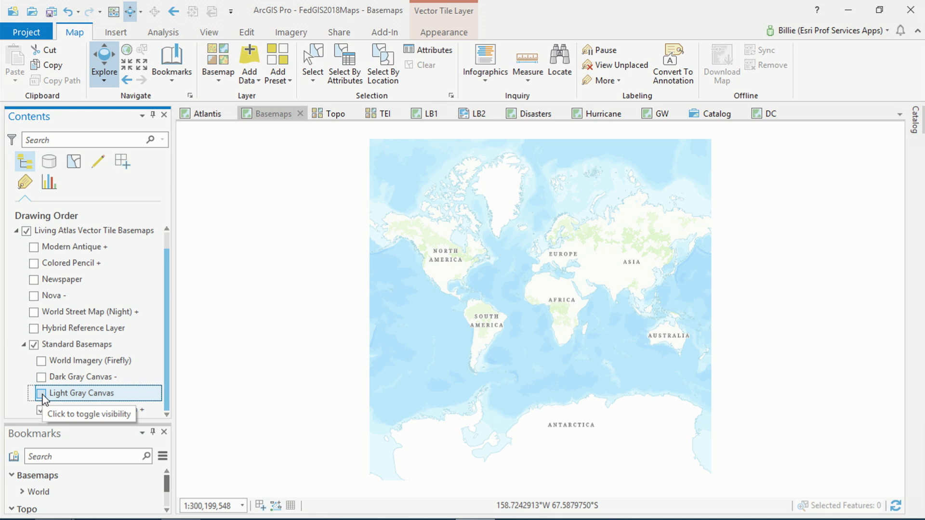
left_click(42, 394)
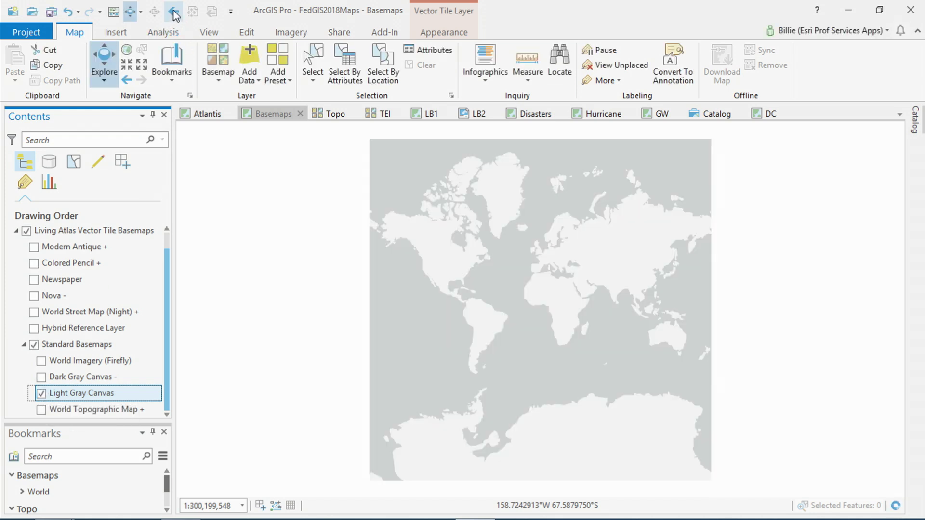
left_click(175, 14)
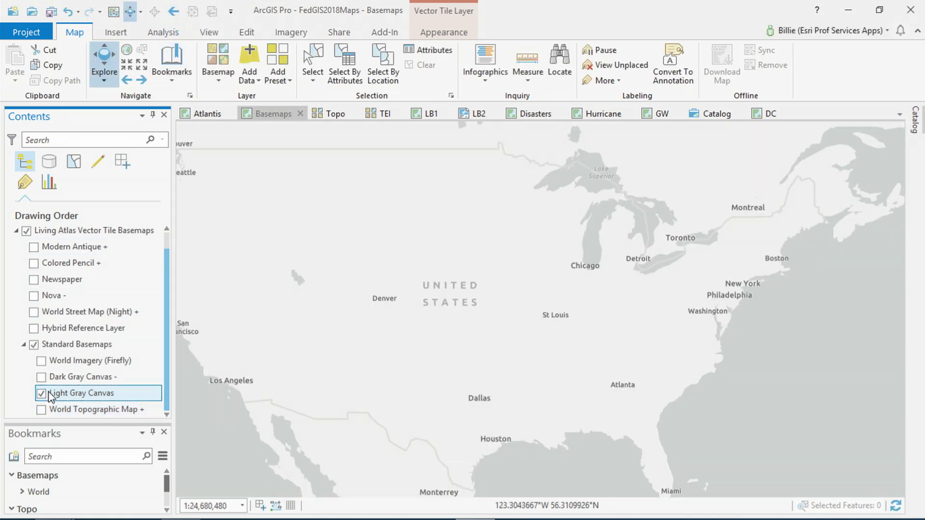
left_click(42, 362)
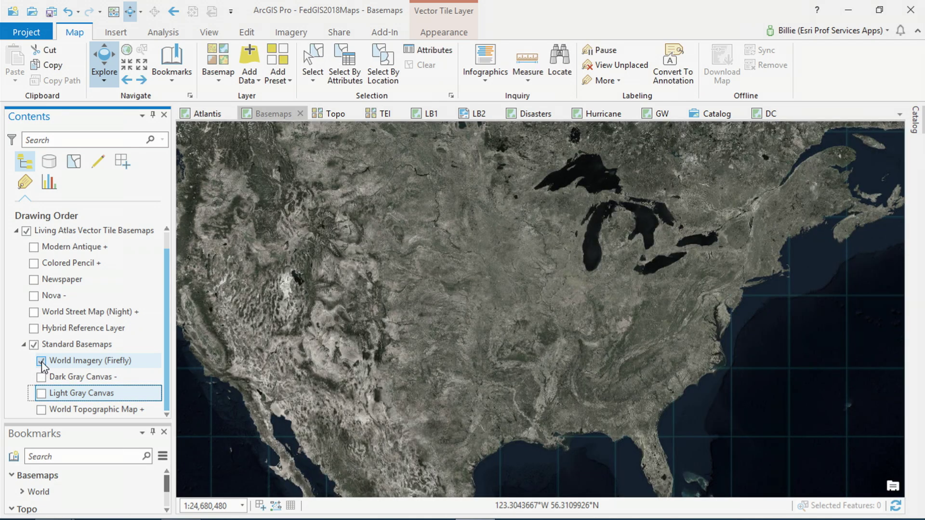
left_click(33, 329)
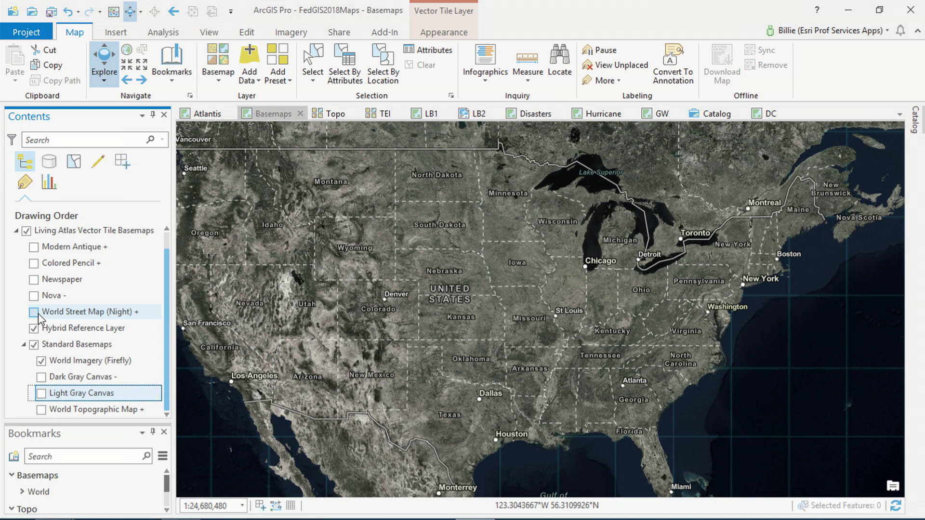
left_click(34, 312)
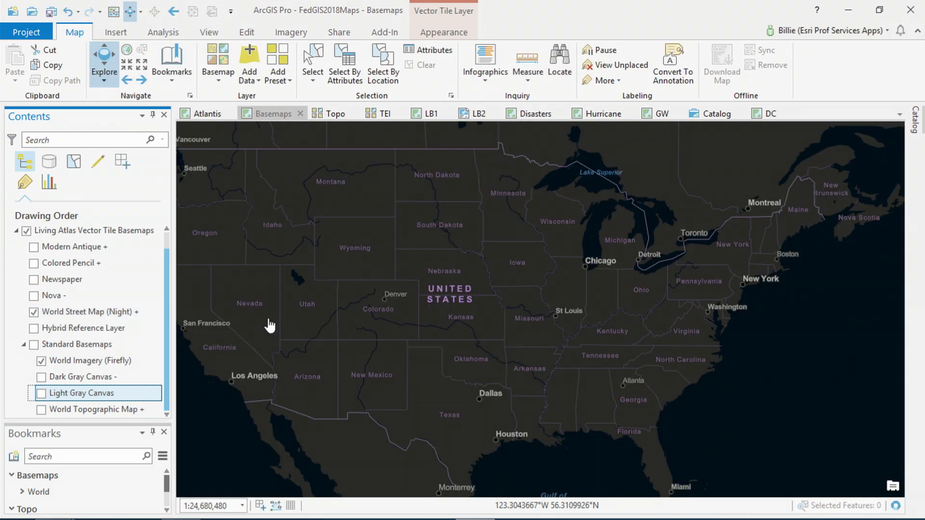
- Zoom to Ohio and Pennsylvania and preview the Newspaper and Colored Pencil basemaps
left_click_drag(652, 260, 708, 311)
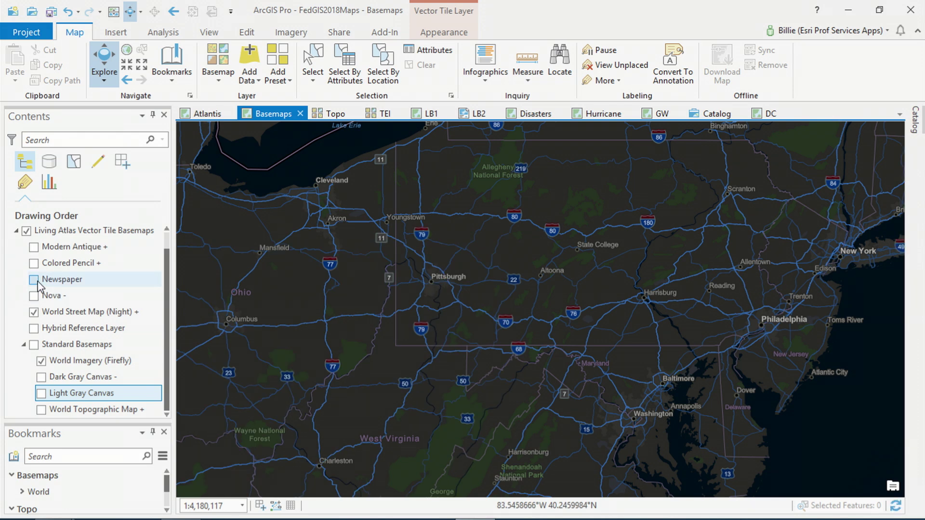
left_click(34, 280)
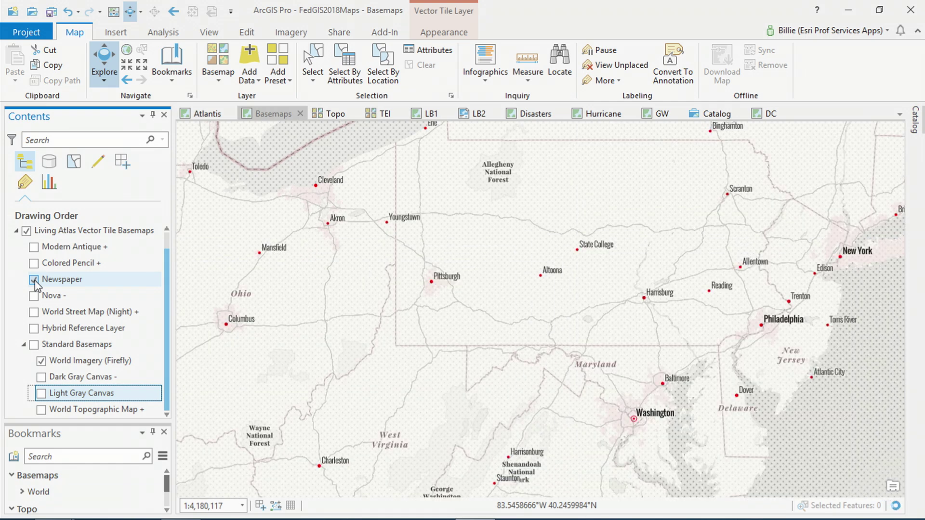
left_click(34, 264)
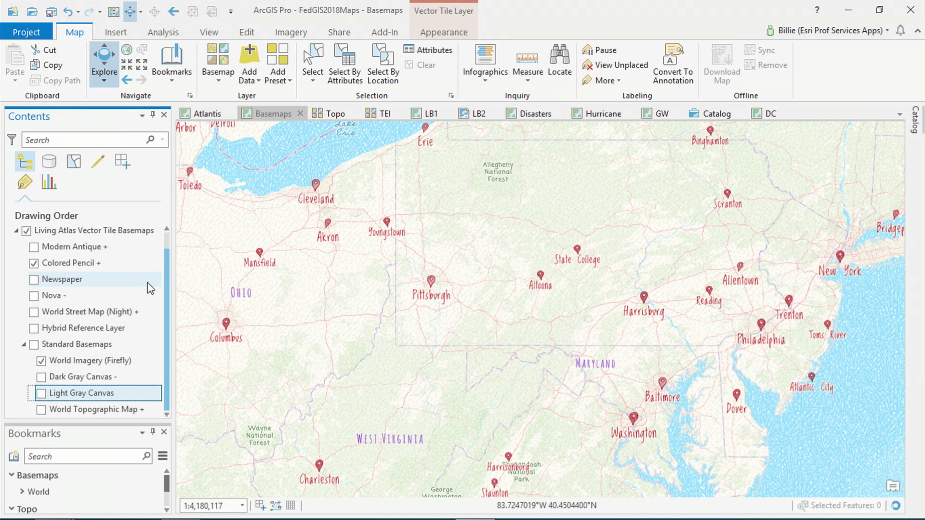
- Show Modern Antique zoomed around Alexandria and Fairfax near Washington, then open the Topo map
left_click_drag(595, 374, 659, 439)
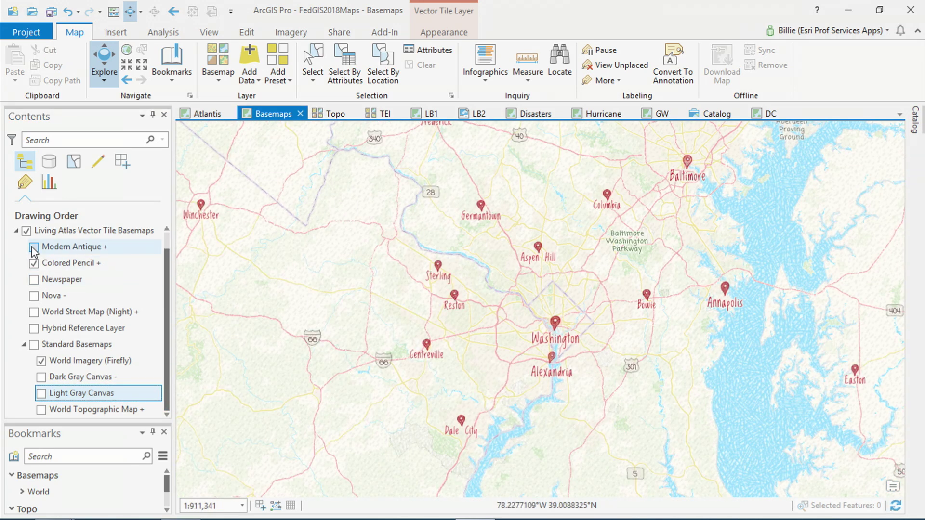
left_click(34, 247)
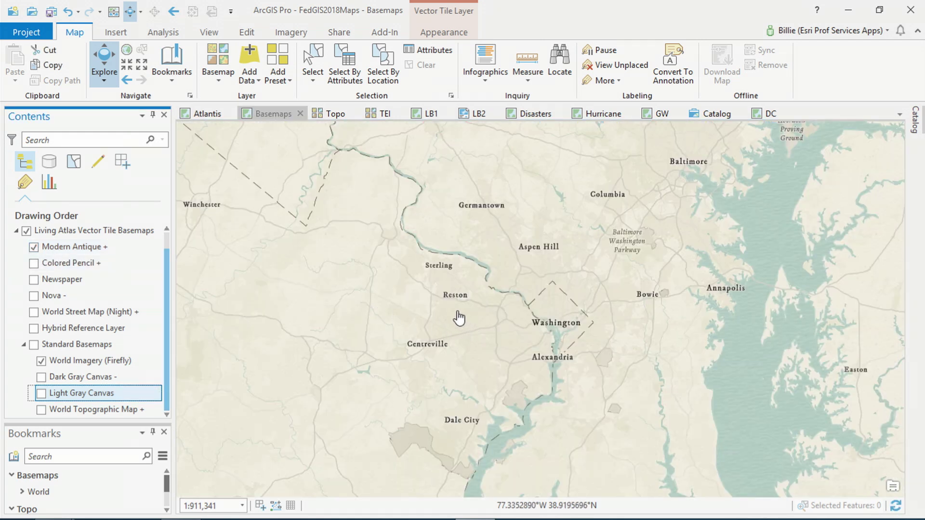
left_click_drag(458, 304, 594, 447)
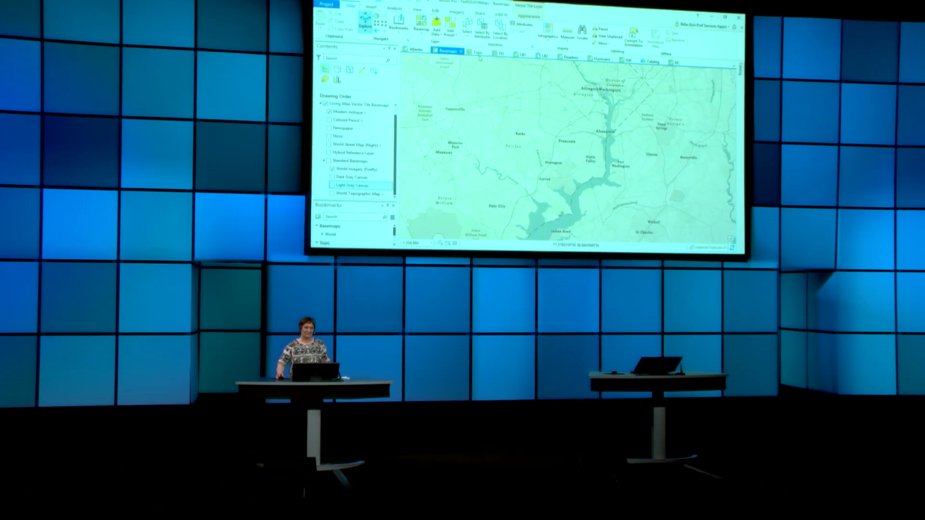
left_click(332, 113)
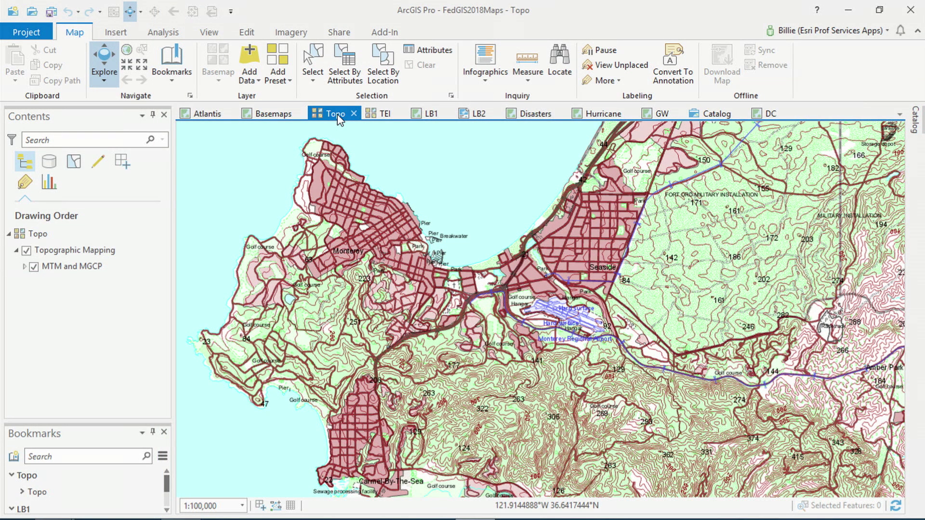
- Open the TEI map of green protected areas over imagery around Monterey and Salinas
left_click(386, 116)
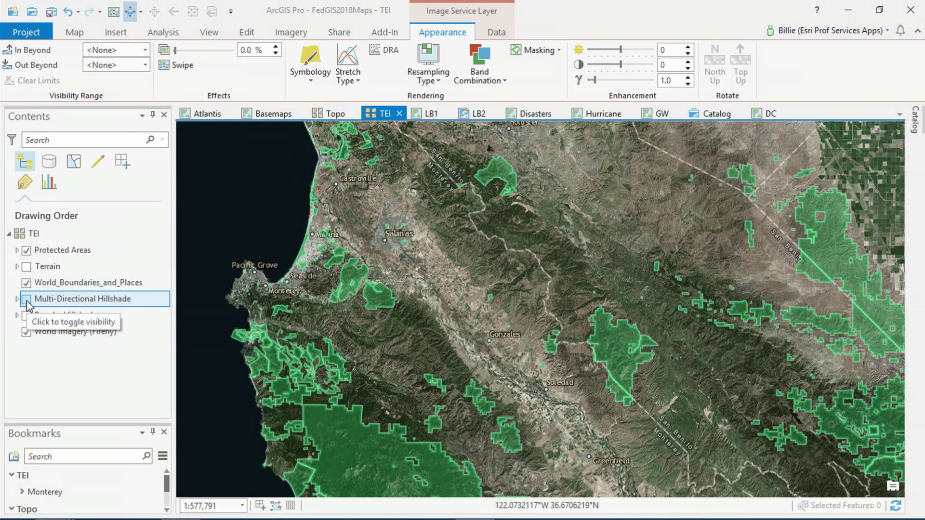
- Show the Multi-Directional Hillshade at 45% transparency and bring up its Stretch symbology
left_click(21, 302)
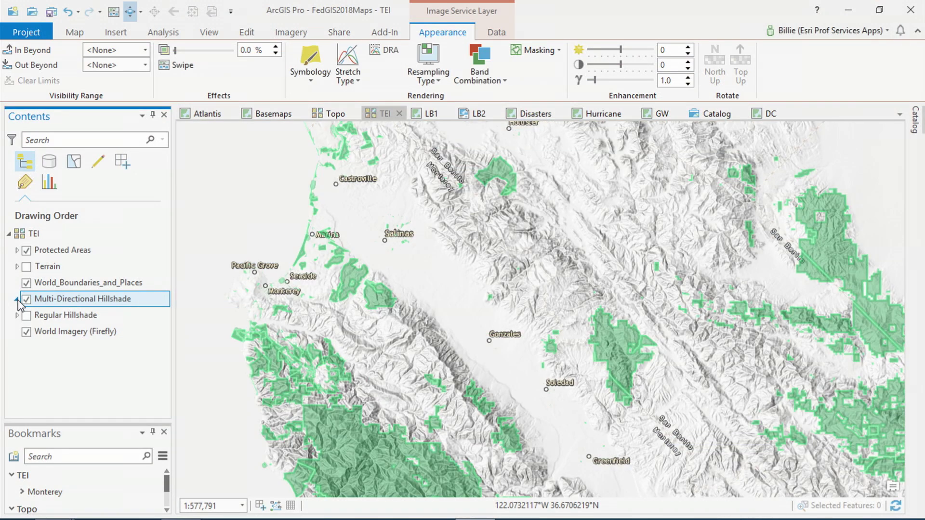
left_click(17, 299)
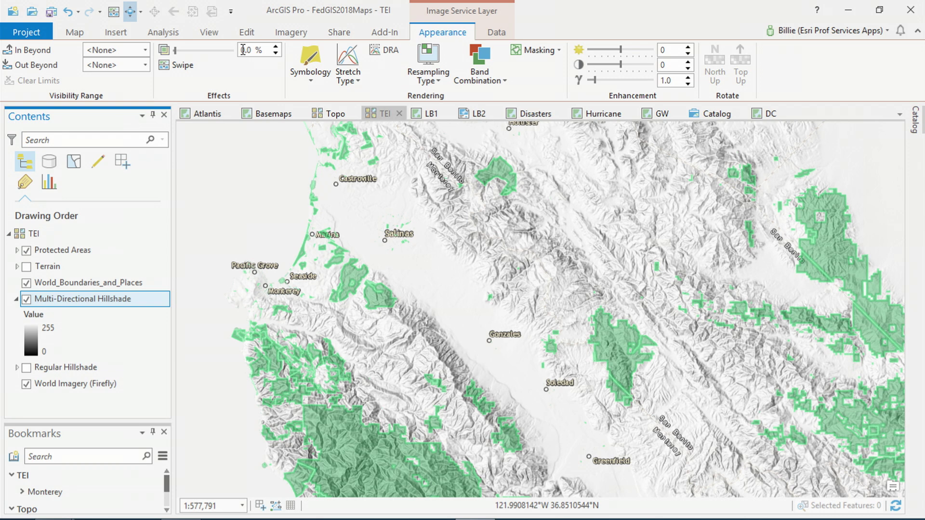
left_click(223, 52)
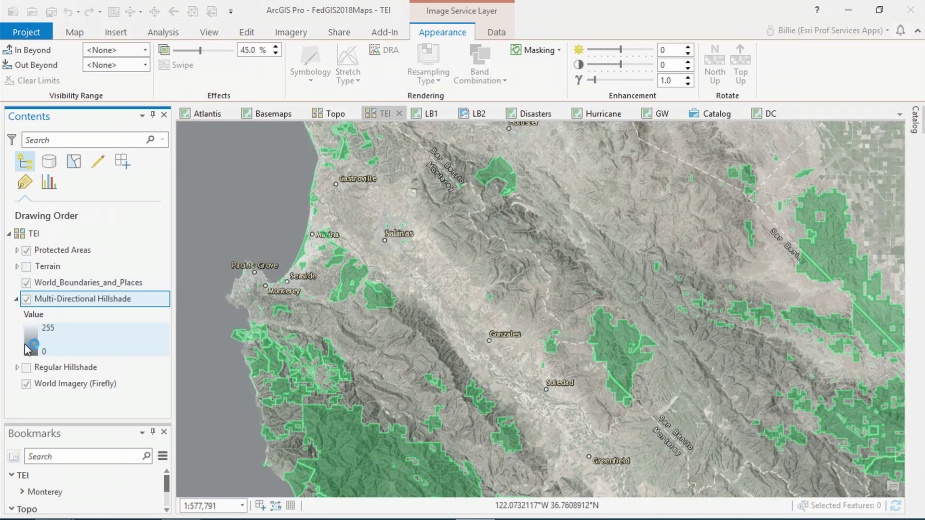
left_click(33, 341)
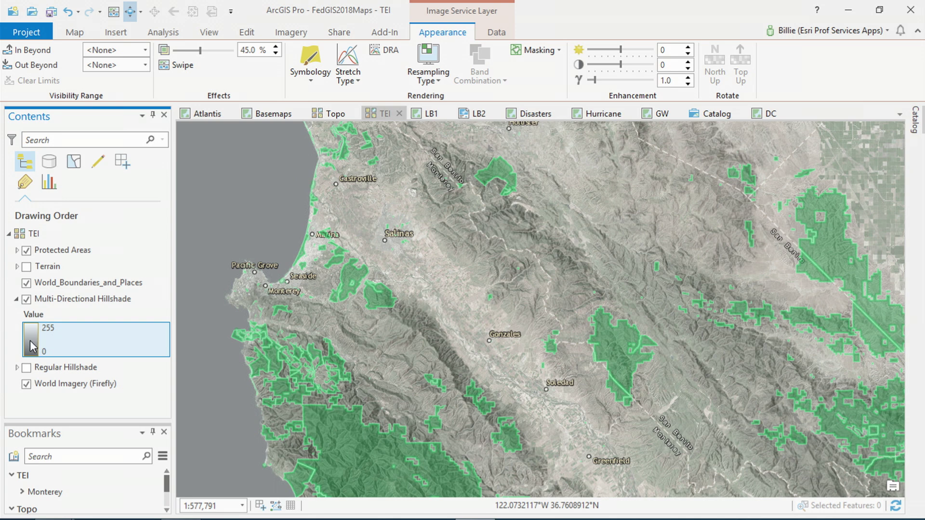
double_click(35, 346)
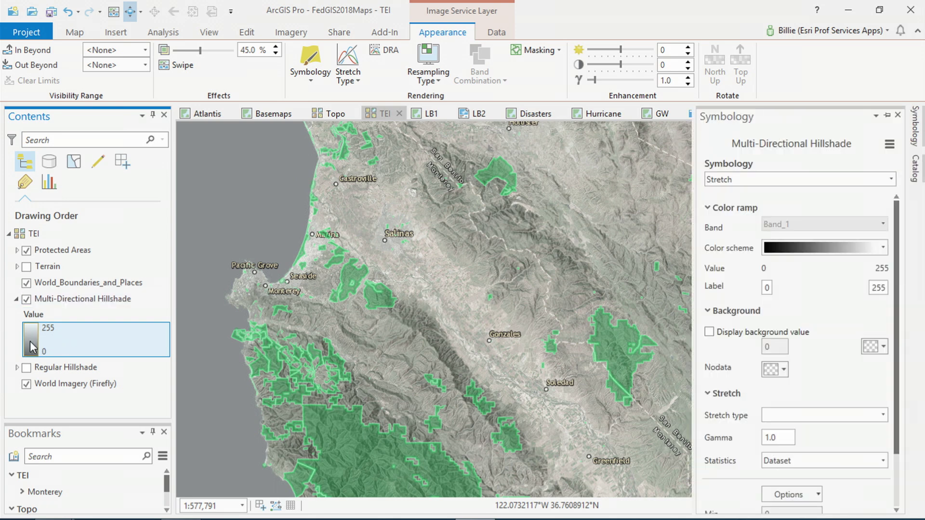
- Give the hillshade a dark purple-to-transparent ramp with DRA statistics, and turn on Terrain
left_click(790, 250)
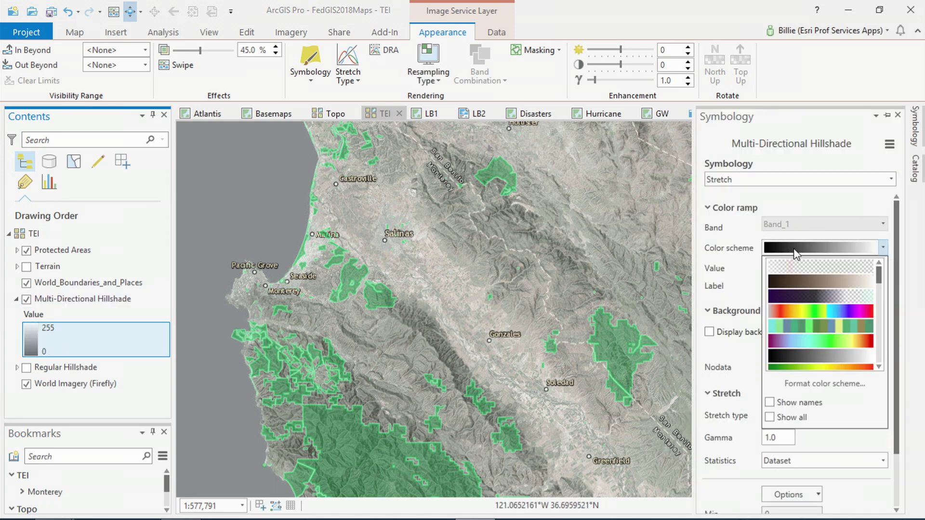
left_click(808, 295)
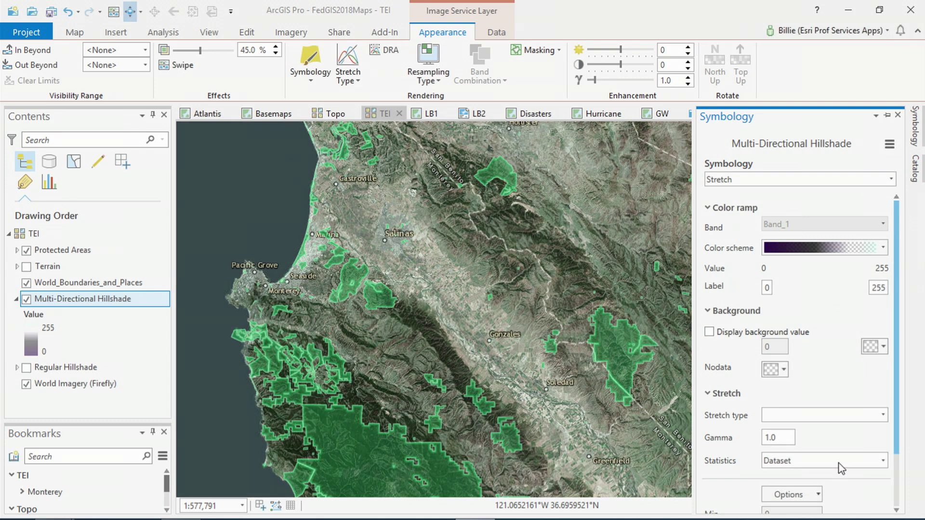
left_click(841, 466)
left_click(830, 357)
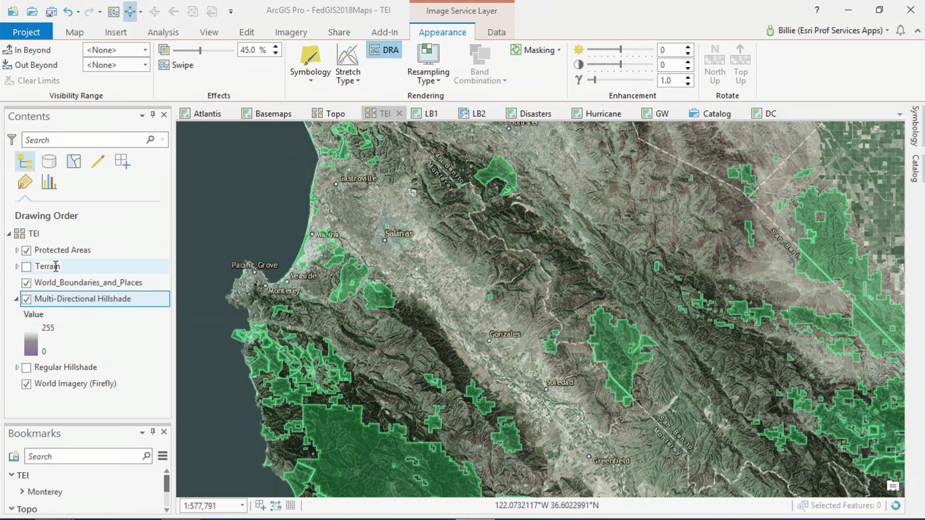
left_click(55, 267)
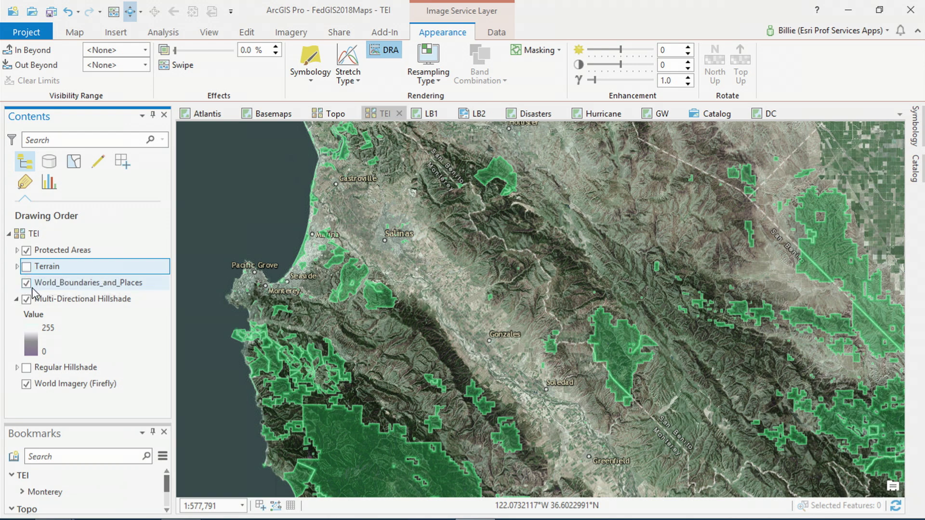
left_click(27, 268)
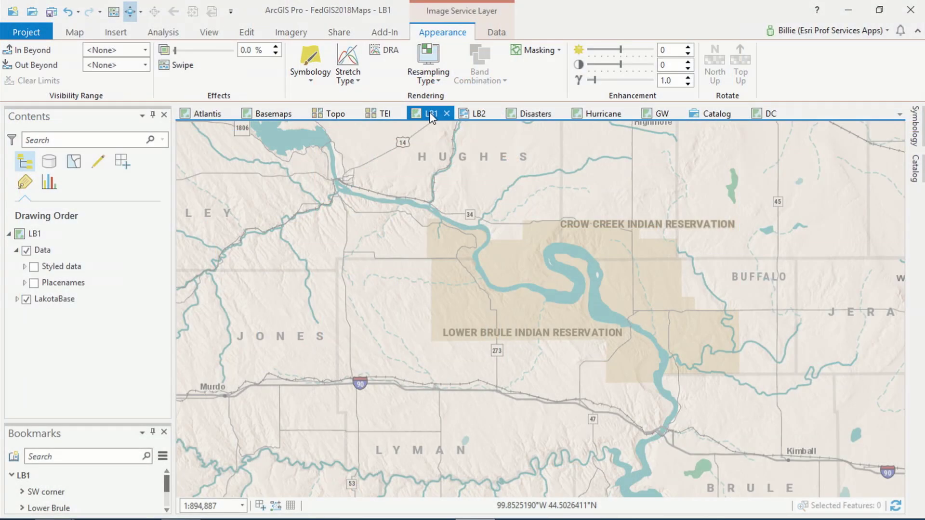
- Swap the plain Placenames layer for the Styled data place names, then open the LB2 layout
left_click(34, 283)
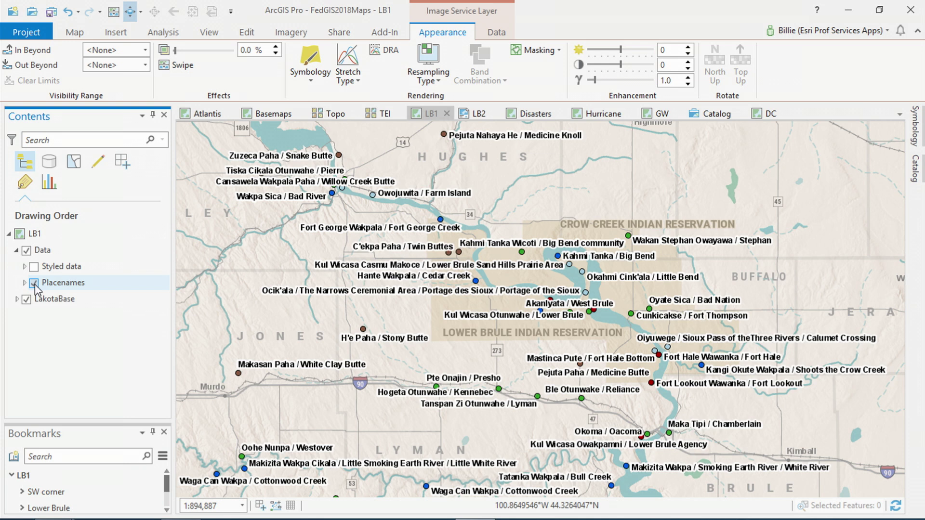
left_click(34, 283)
left_click(34, 266)
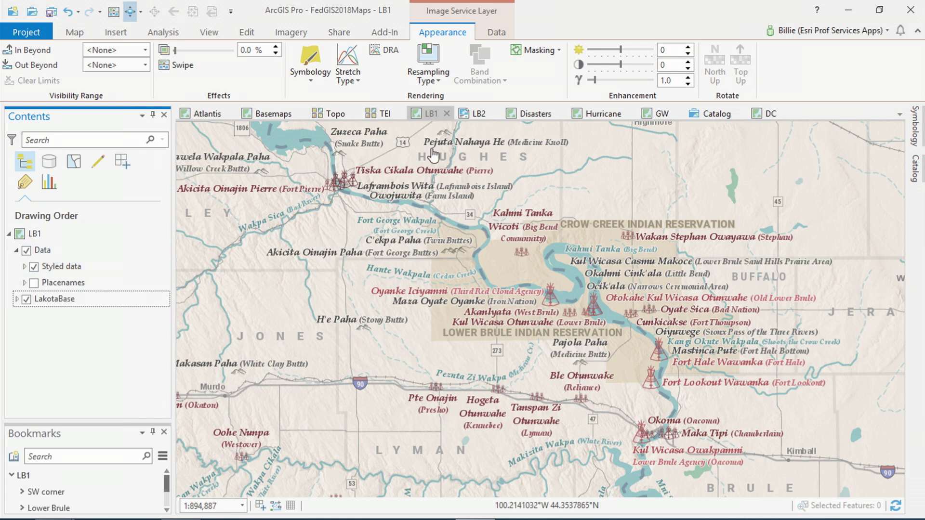
left_click(477, 113)
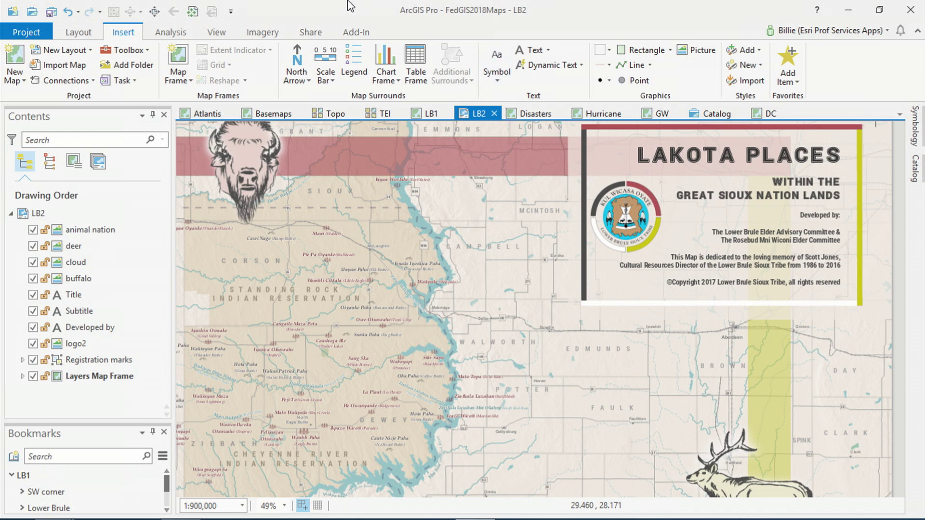
- Fit the whole Lakota Places layout page in view, then open the Disasters county map
left_click(192, 11)
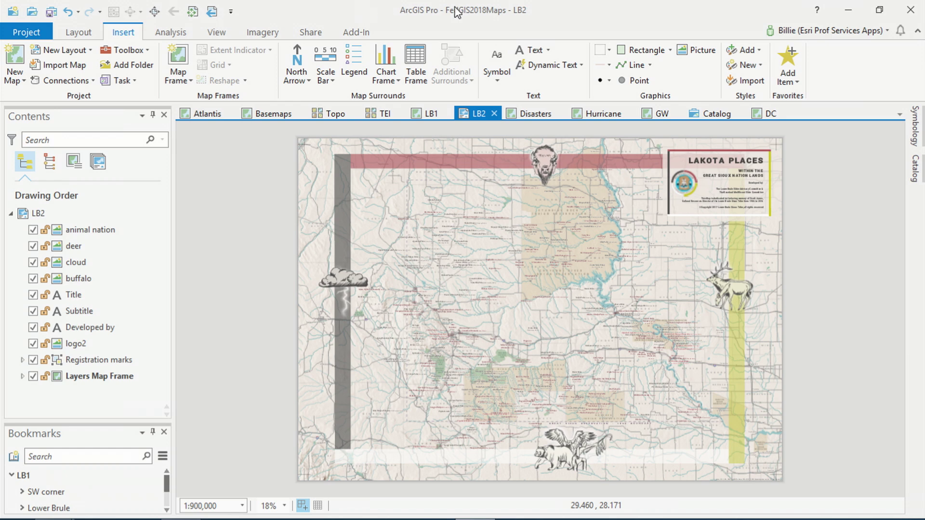
left_click(537, 117)
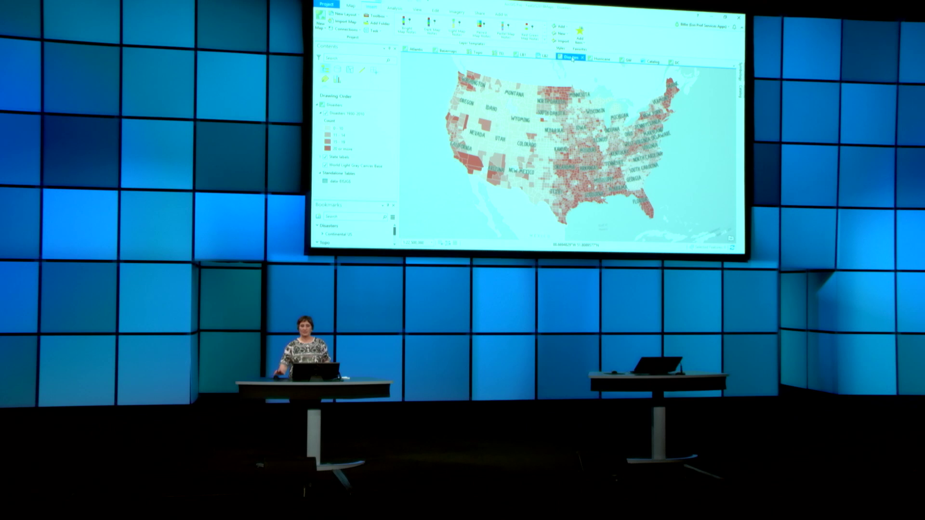
- Switch to the browser showing the '80 Years of Natural Disasters in the Continental U.S.' story map
left_click(711, 15)
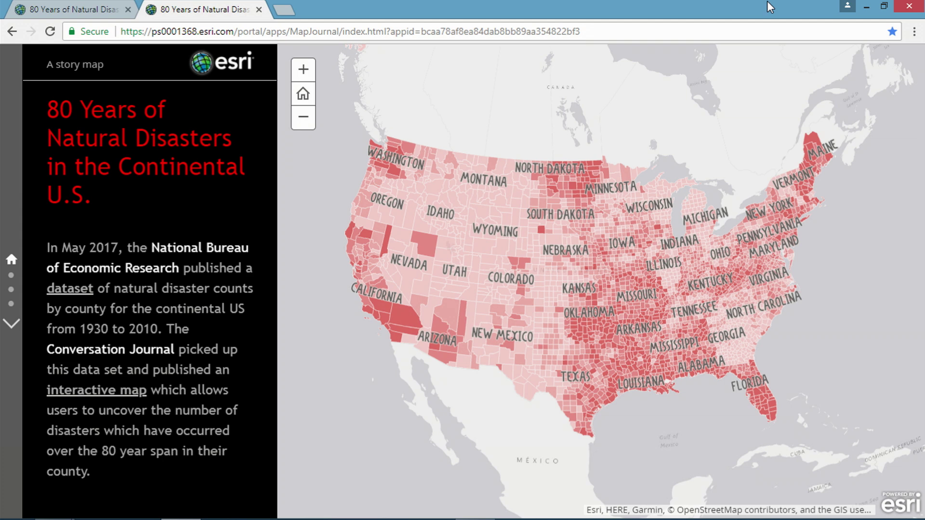
- Advance the story map to the hexagon map of years between disasters
left_click(11, 277)
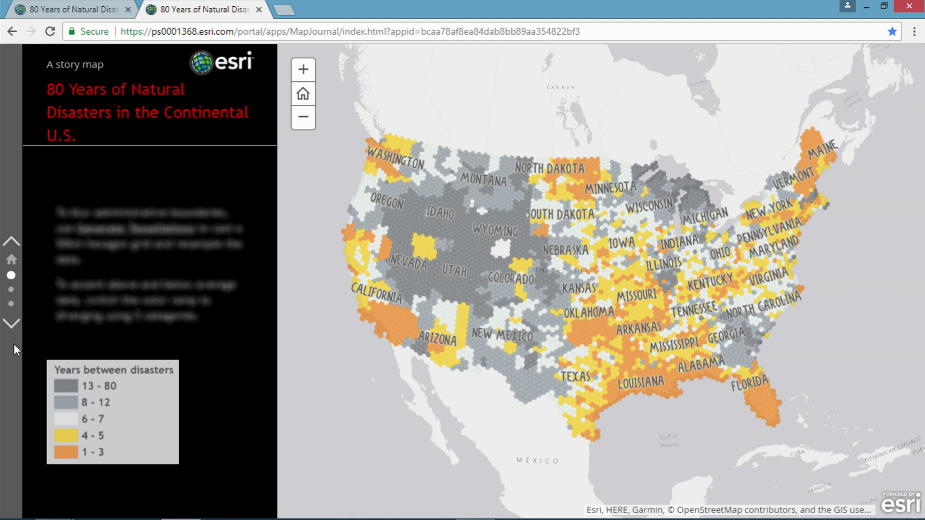
- Step through the red-and-blue hexagon section to the story's third section
left_click(11, 290)
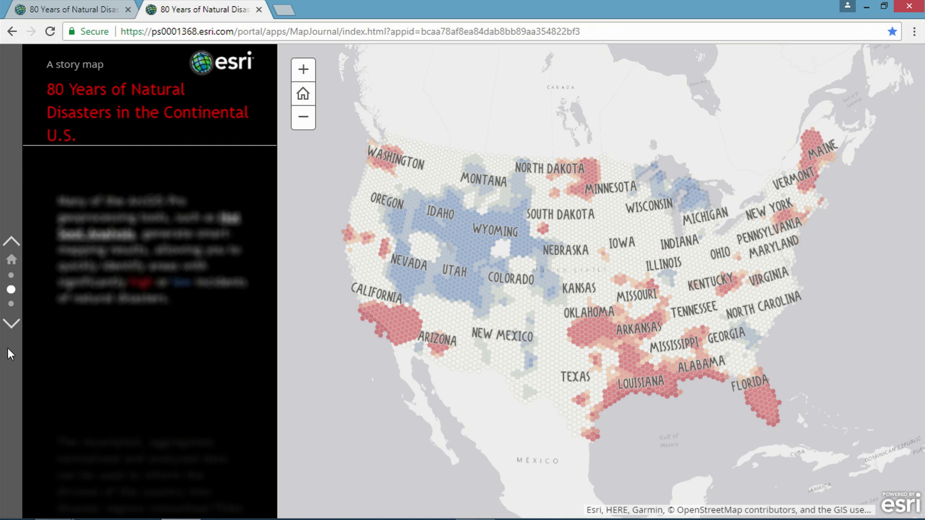
left_click(11, 325)
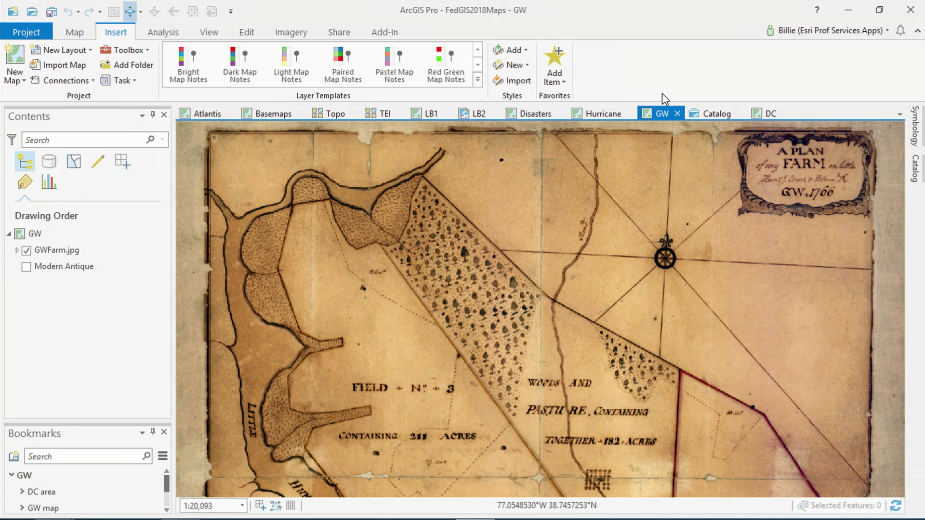
- Open the DC map, swipe World_Street_Map to reveal George Washington's DC beneath, then zoom to DC 18k
left_click(720, 114)
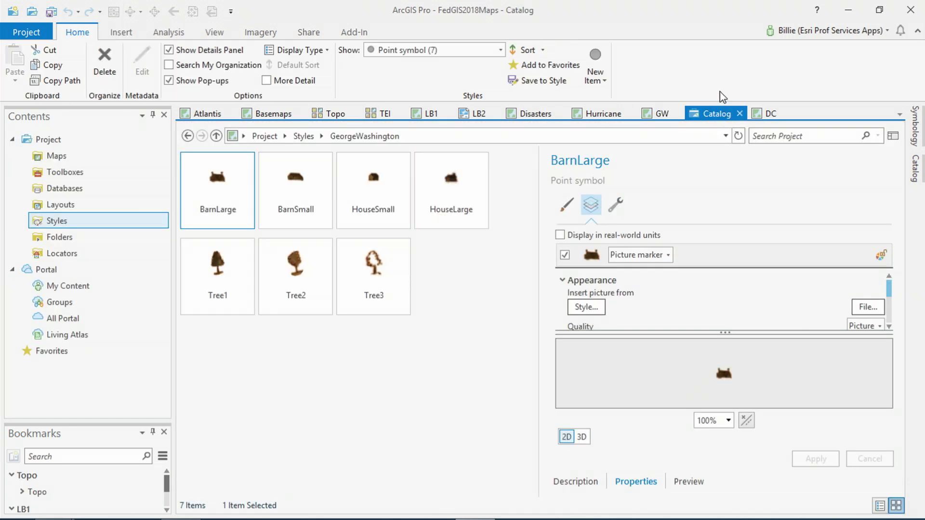
left_click(769, 113)
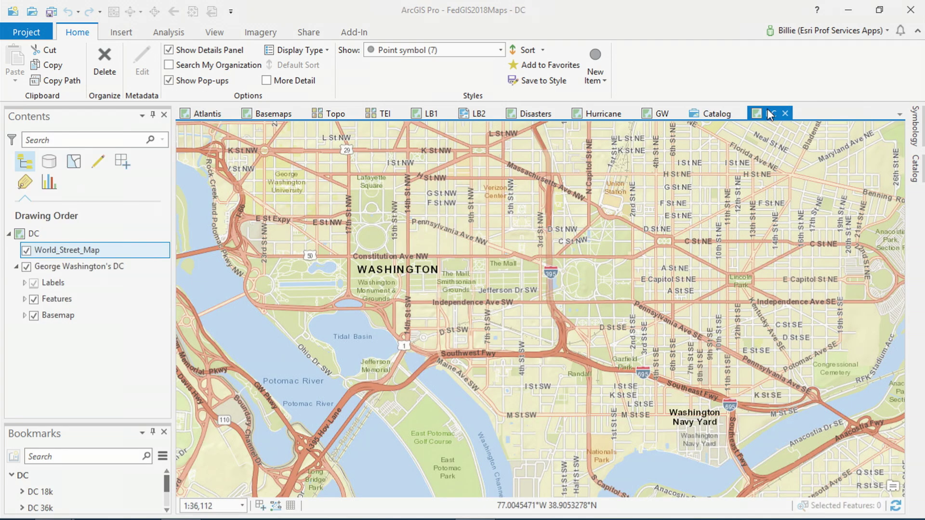
left_click(113, 12)
left_click_drag(202, 260, 848, 316)
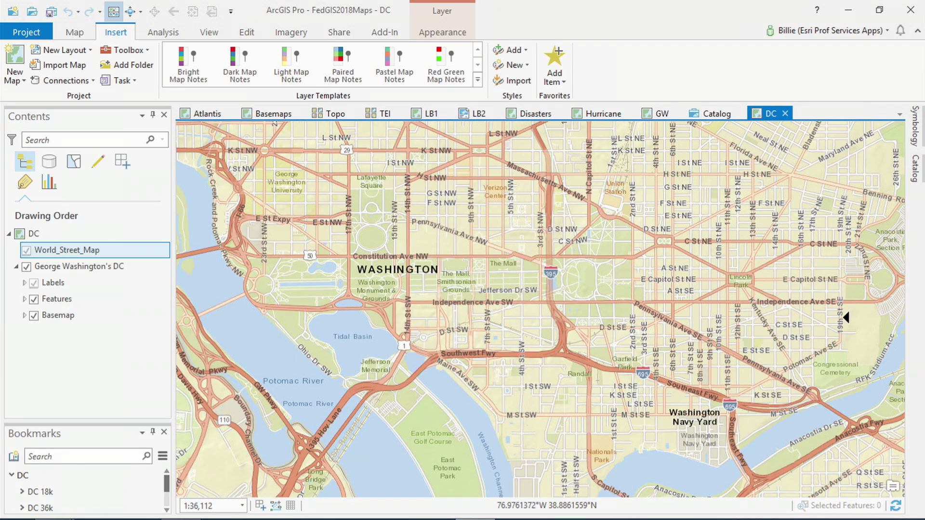
left_click(69, 496)
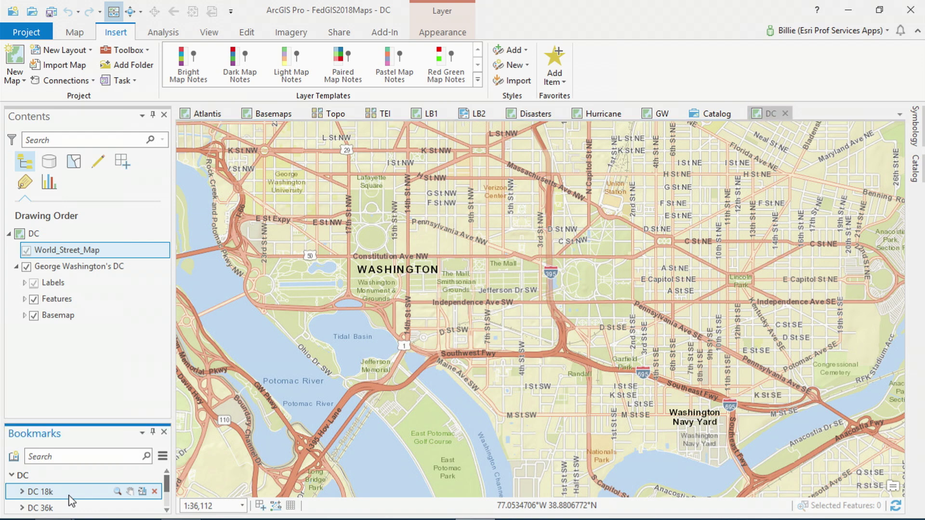